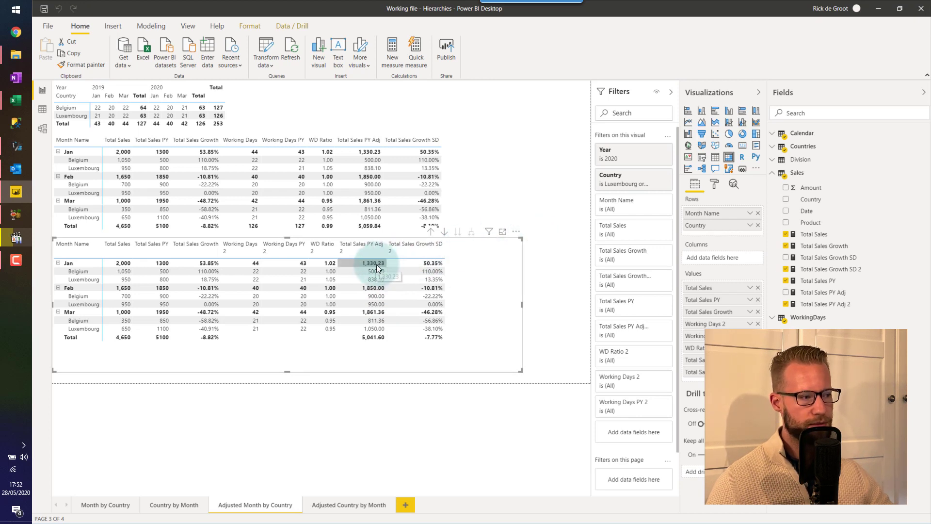
Review the Total Sales PY Adj 2 measure's formula against the matrices on the Adjusted Country by Month and Adjusted Month by Country pages
left_click(366, 505)
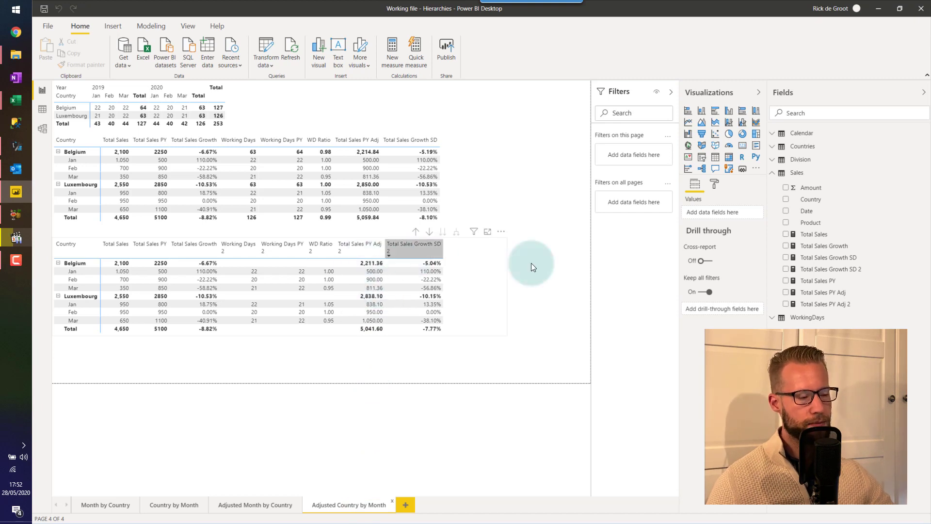
left_click(847, 304)
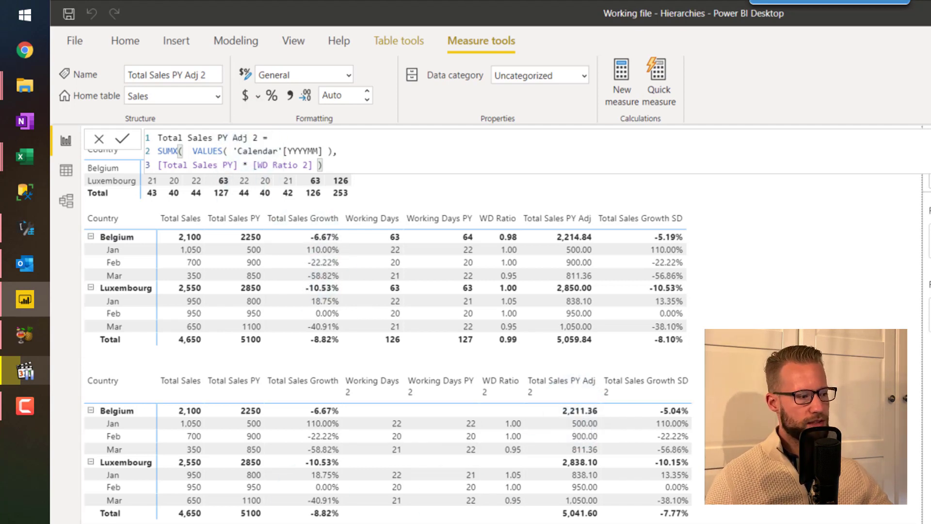
left_click(456, 523)
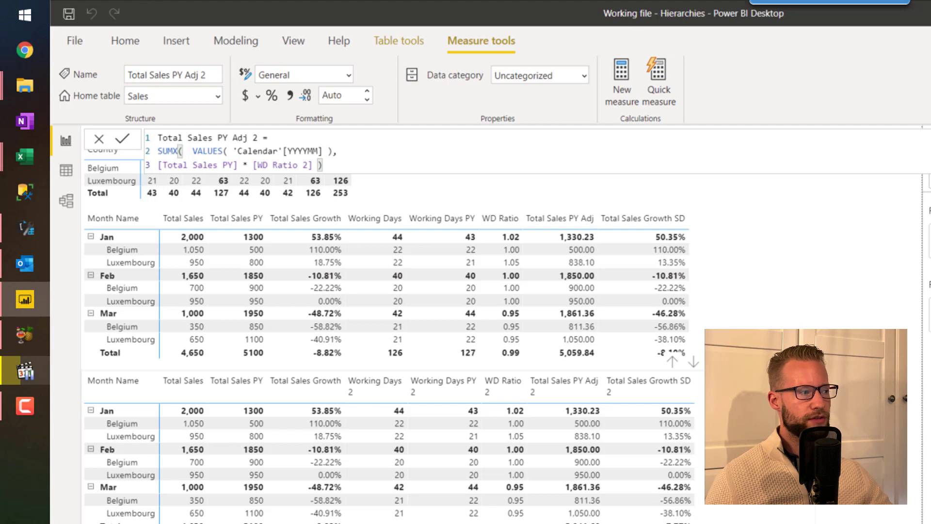
left_click(574, 408)
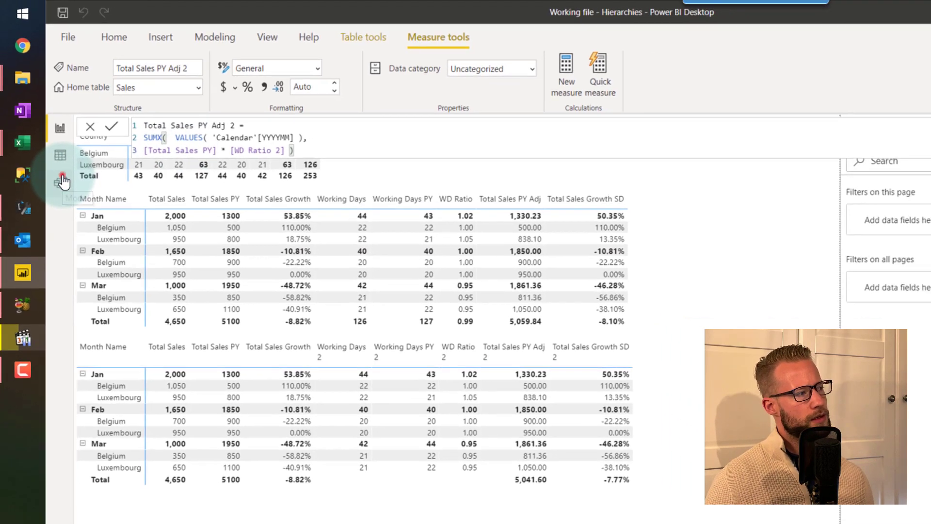
Examine the YYYYMM column of the Calendar table and the Countries table in the data model diagram
left_click(62, 181)
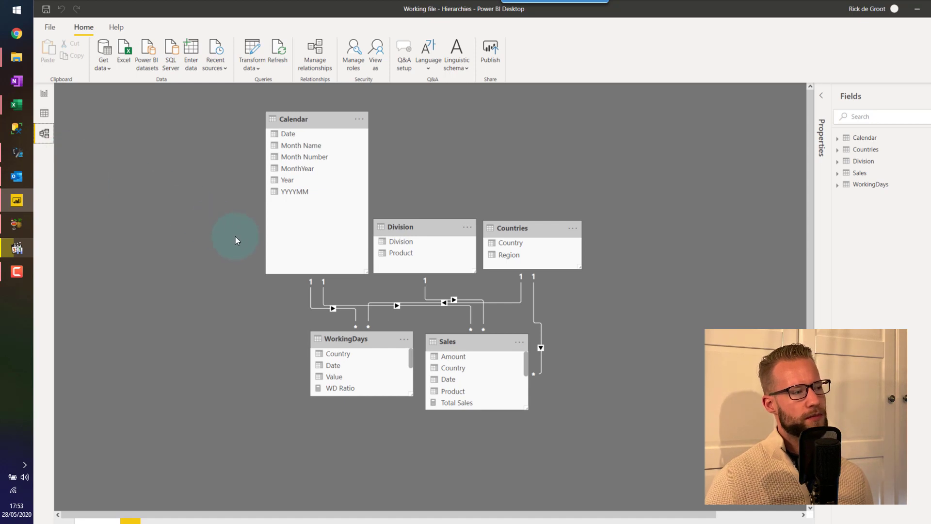
left_click(310, 190)
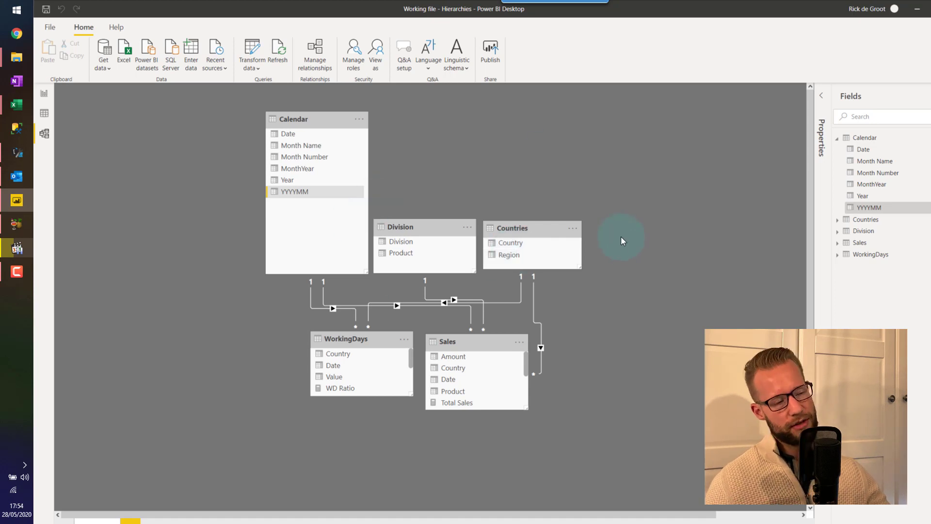
left_click(530, 227)
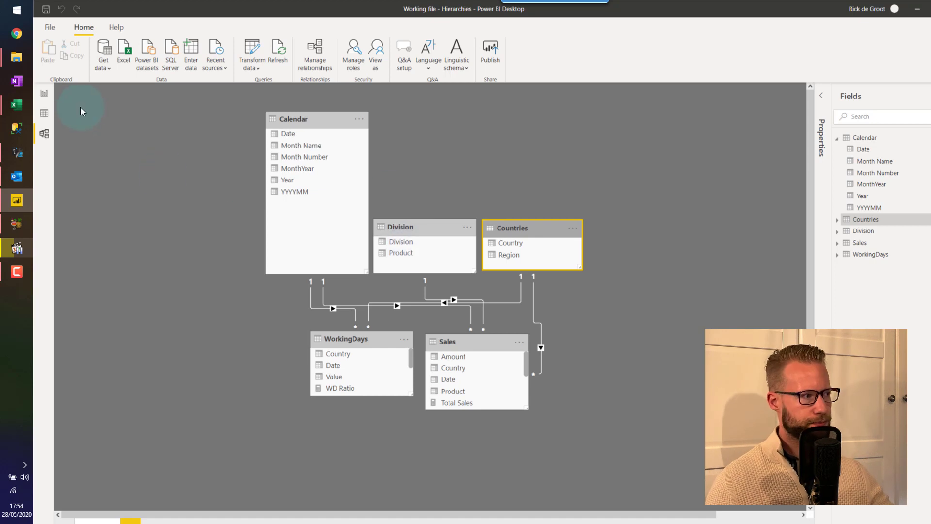
Start a new calculated table named YYYYMM - Countries with a CROSSJOIN function on its own line
left_click(44, 113)
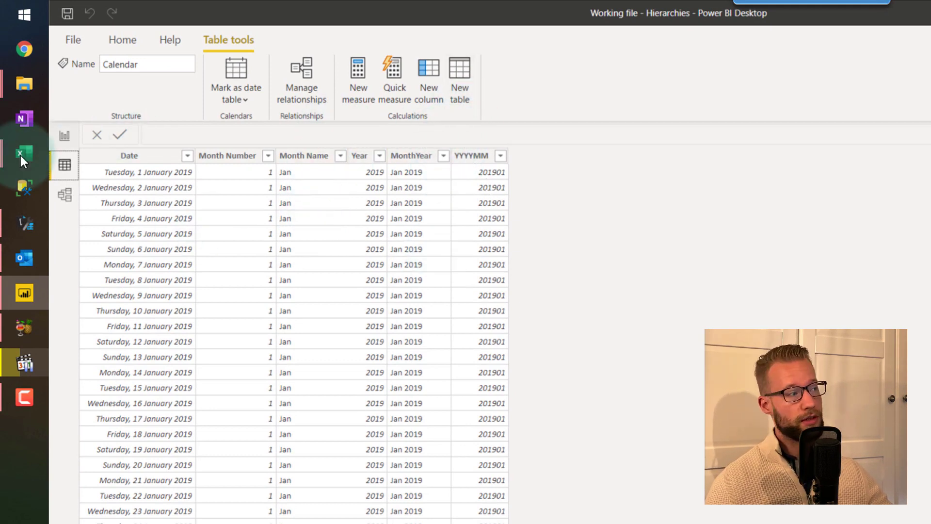
left_click(468, 88)
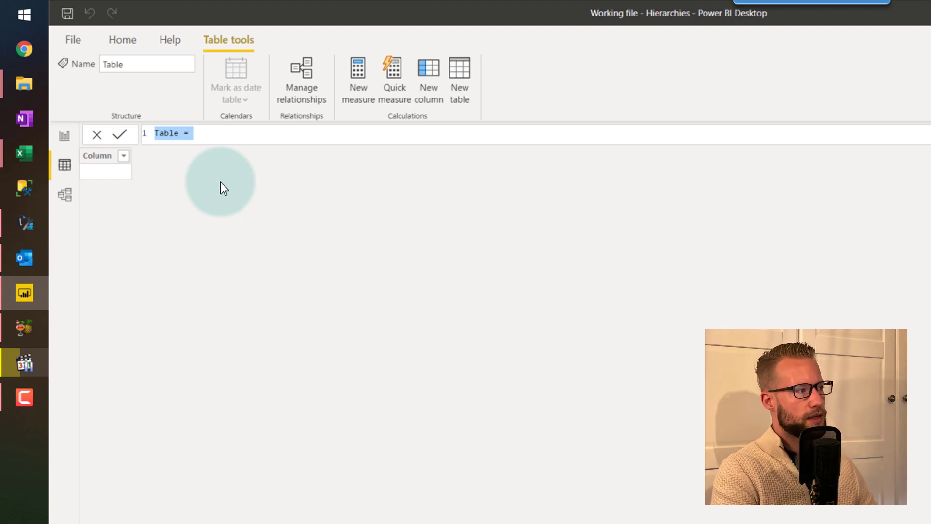
type("YYYYMM - Countries =")
key("shift+Return")
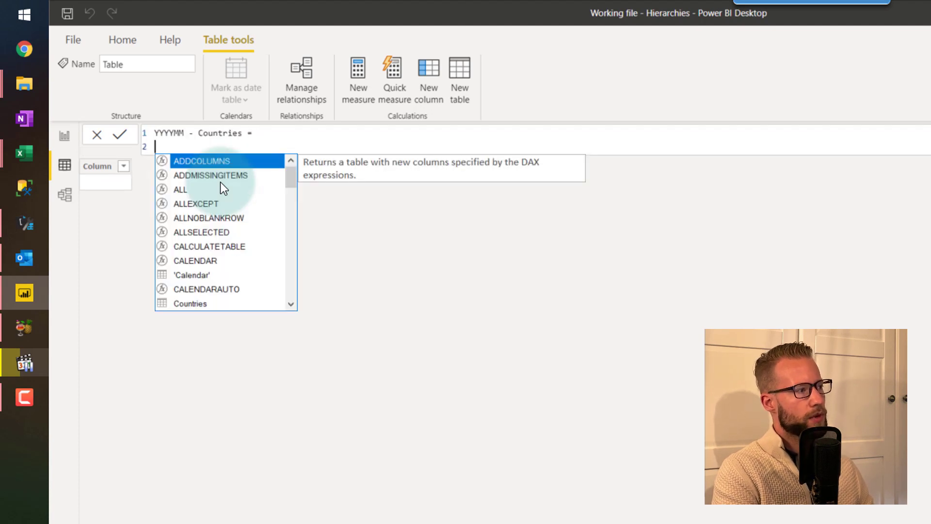
type("Crossjoi")
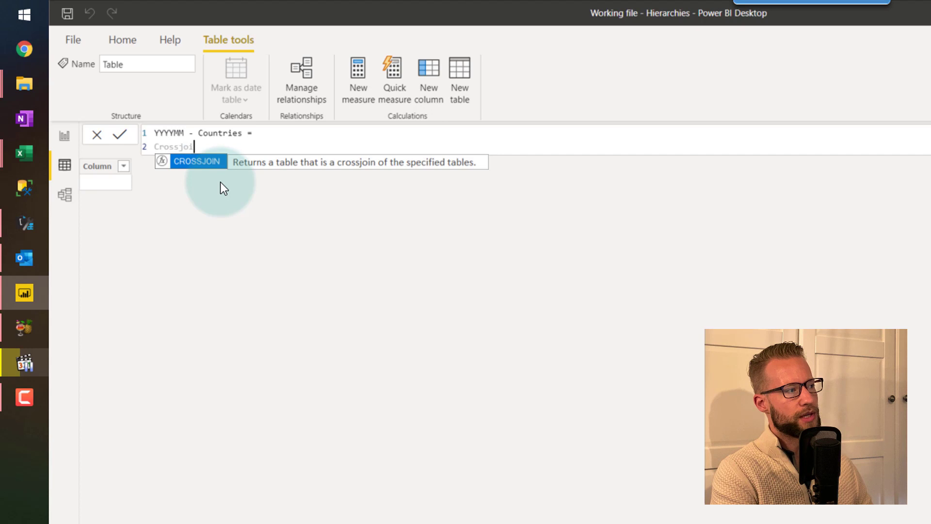
type("n")
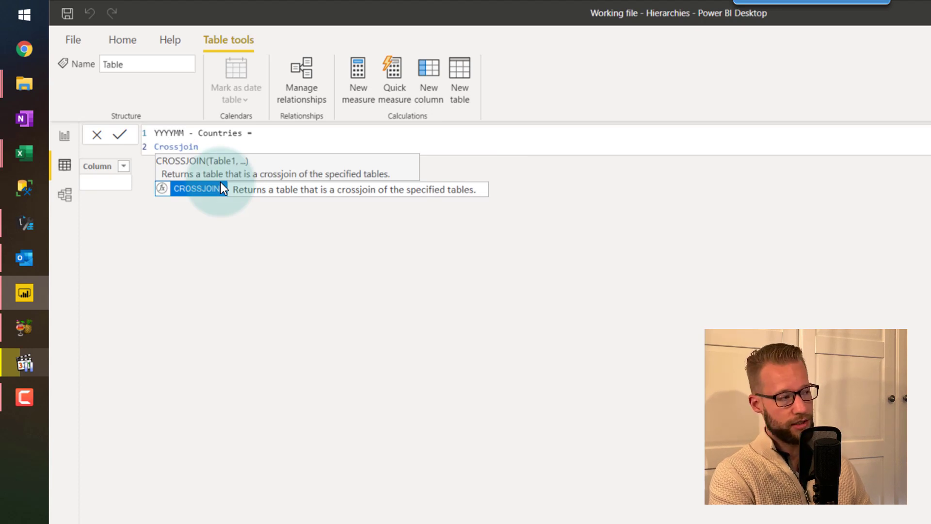
key("Tab")
key("Escape")
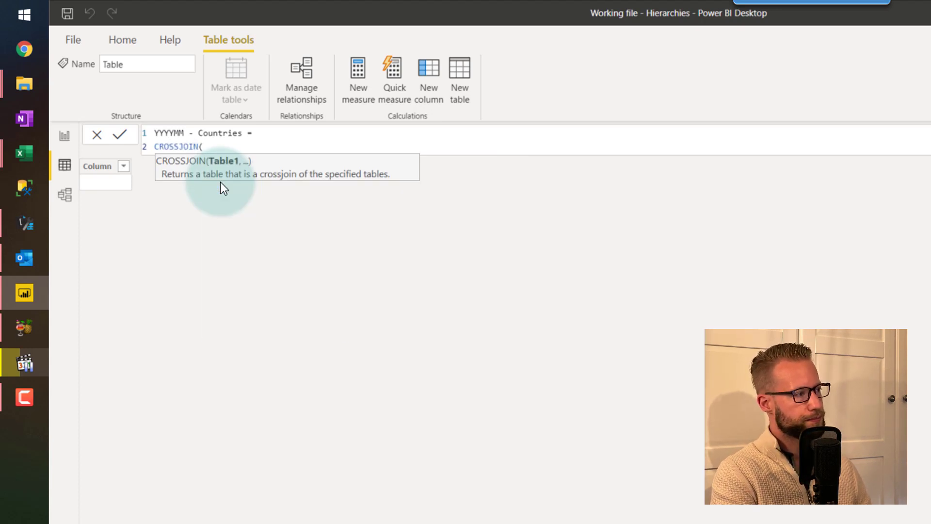
key("shift+Return")
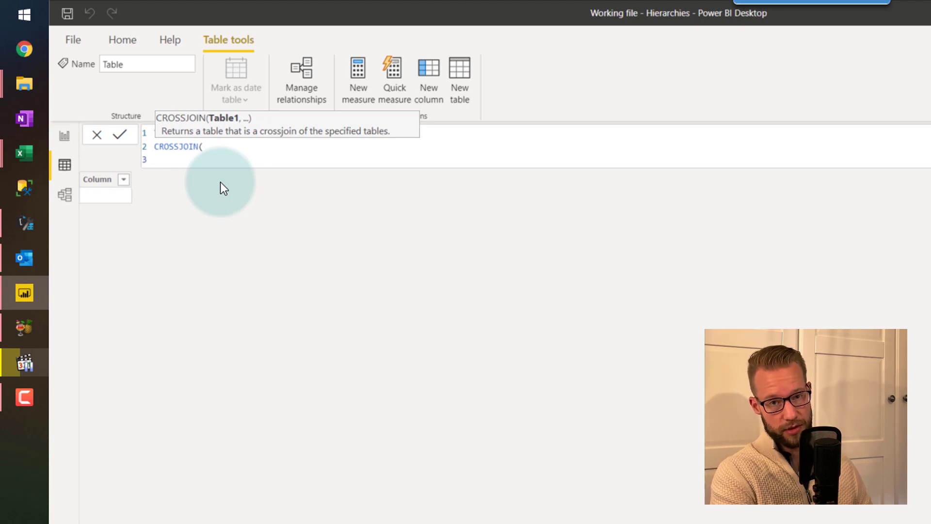
Add VALUES( 'Calendar'[YYYYMM] ) as the first table argument of the CROSSJOIN
type("values")
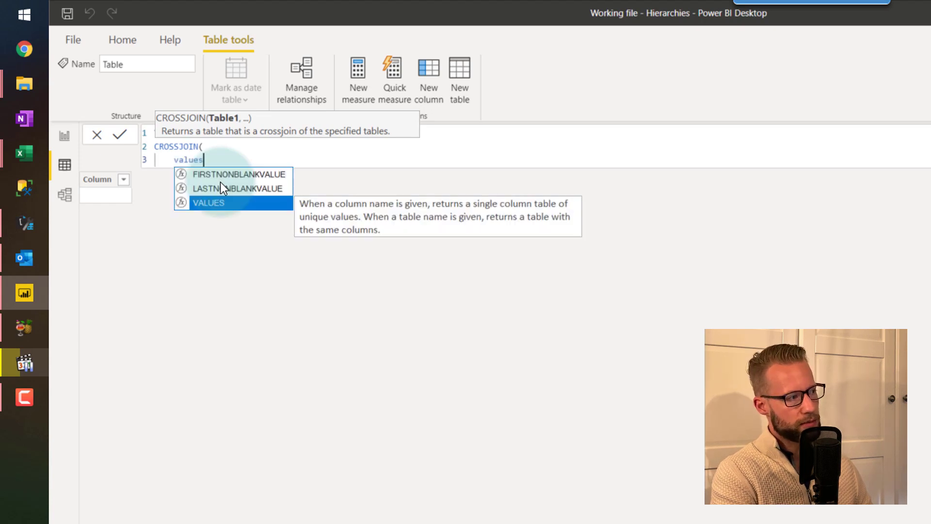
key("Tab")
type("yy")
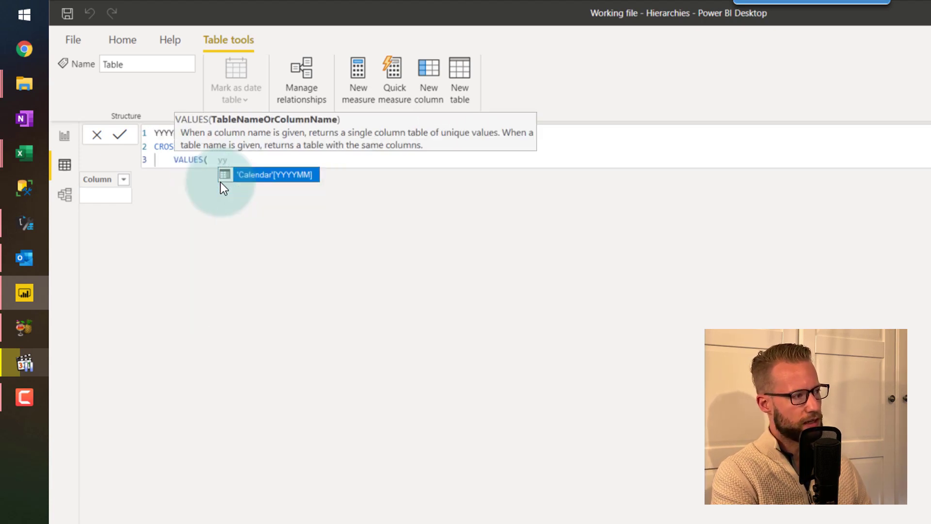
key("Tab")
type(")")
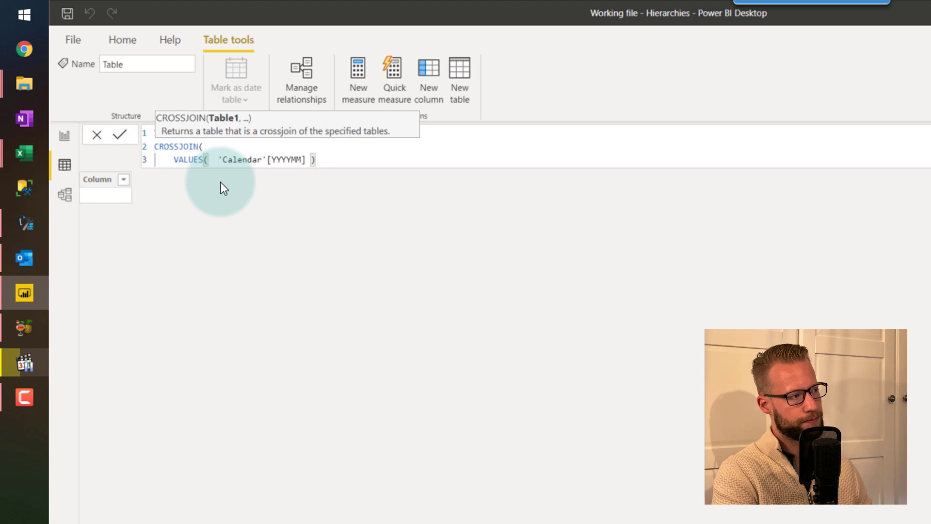
type(",")
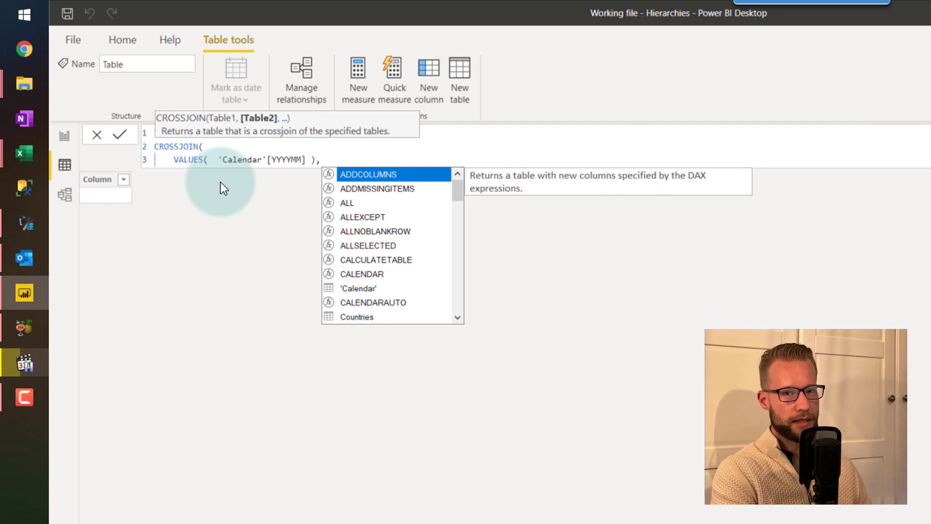
key("Escape")
key("shift+Return")
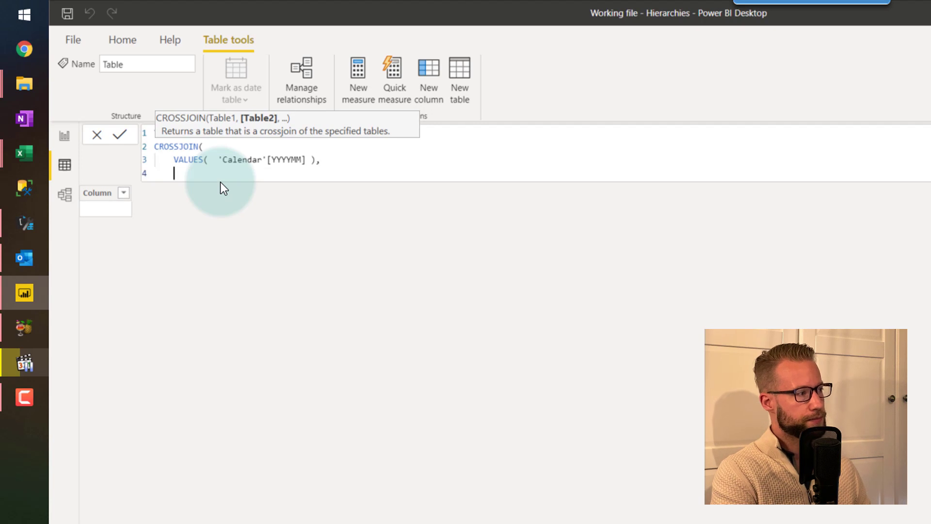
Add VALUES( Countries[Country] ) as the second CROSSJOIN argument and commit the calculated table's formula
type("values")
key("Tab")
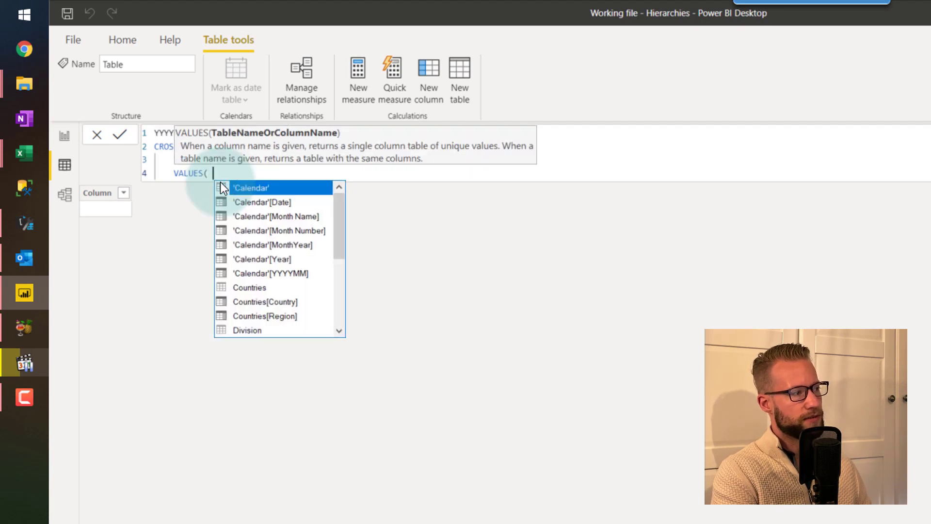
type("count")
key("Down")
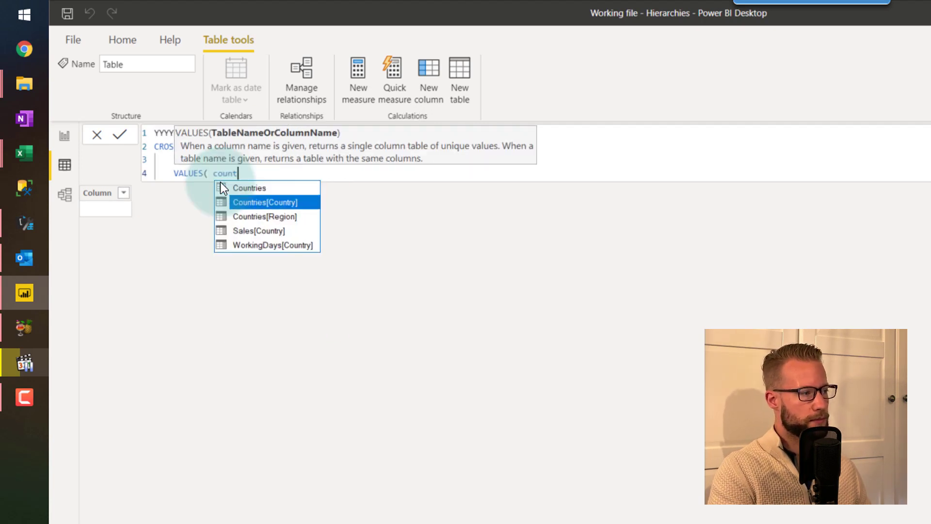
key("Tab")
type(")")
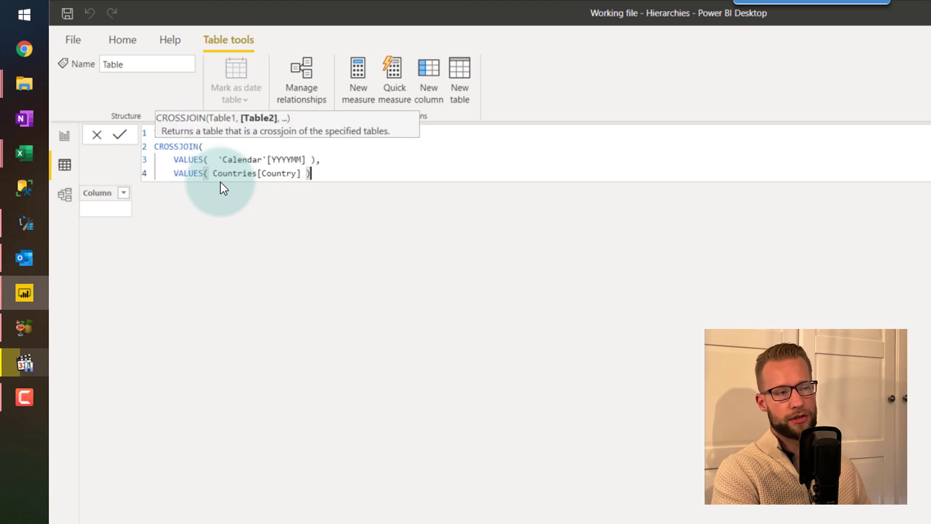
key("Return")
type(")")
key("Return")
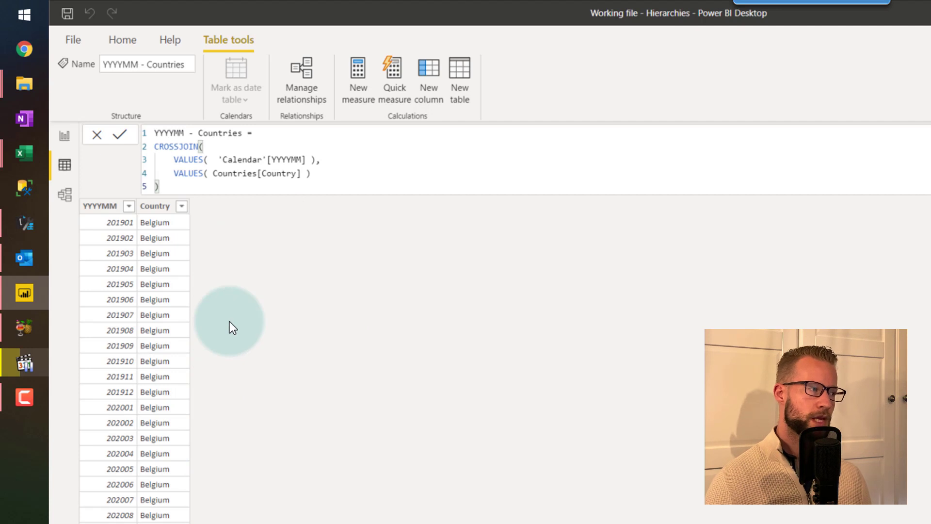
Place the YYYYMM - Countries table beside the Calendar table in the model diagram
left_click(68, 199)
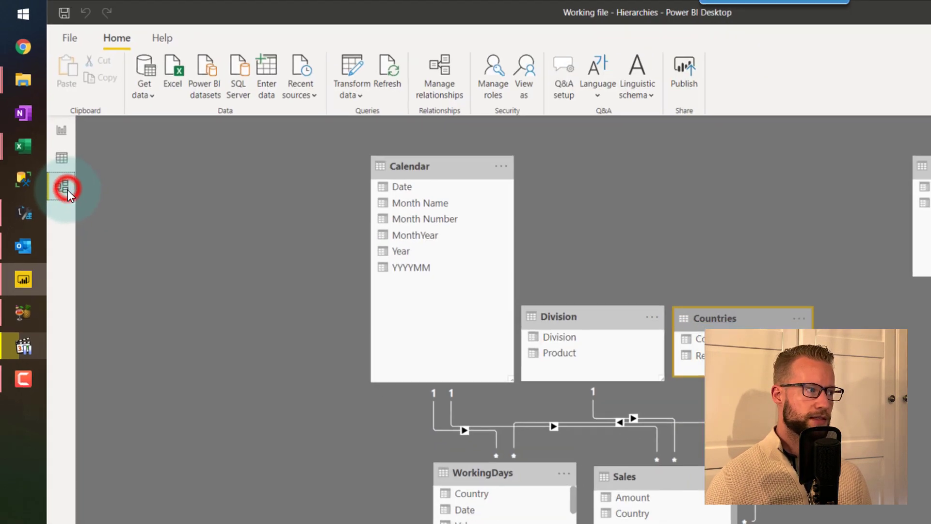
left_click_drag(754, 124, 484, 125)
left_click(459, 151)
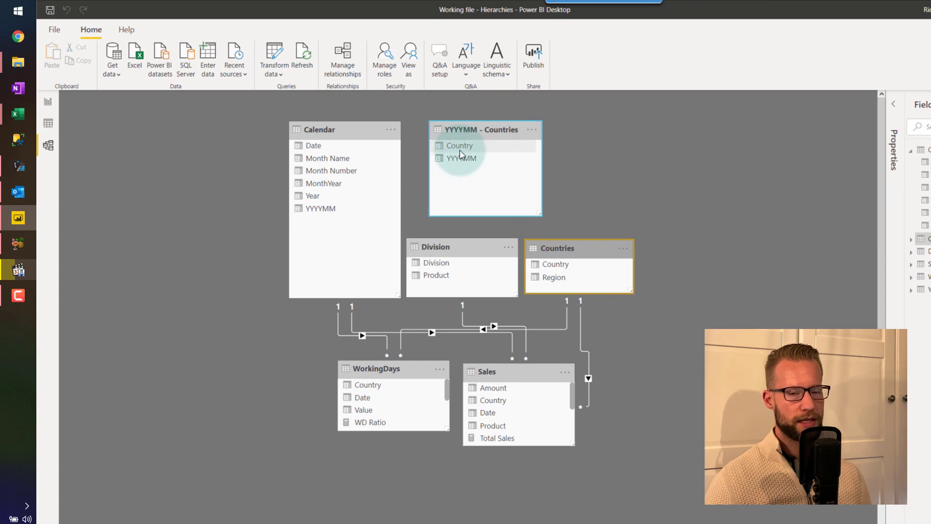
left_click(663, 152)
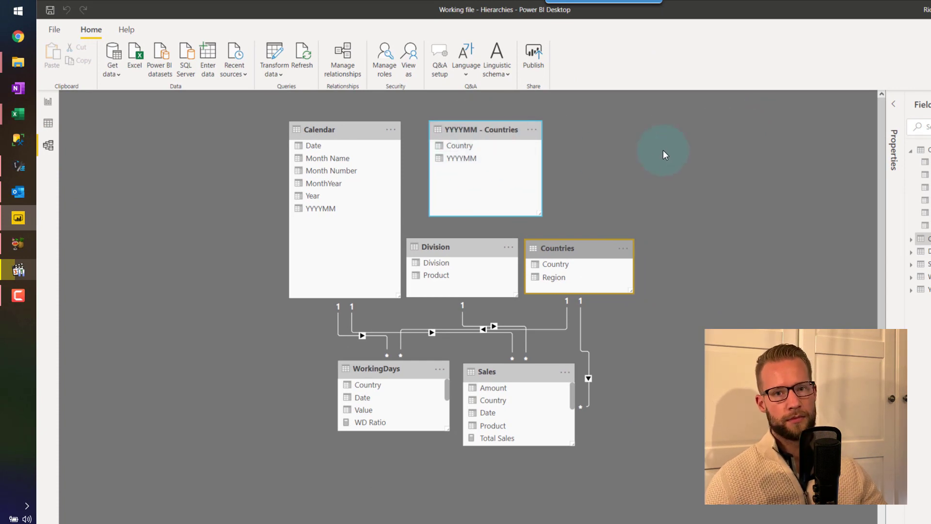
left_click(514, 183)
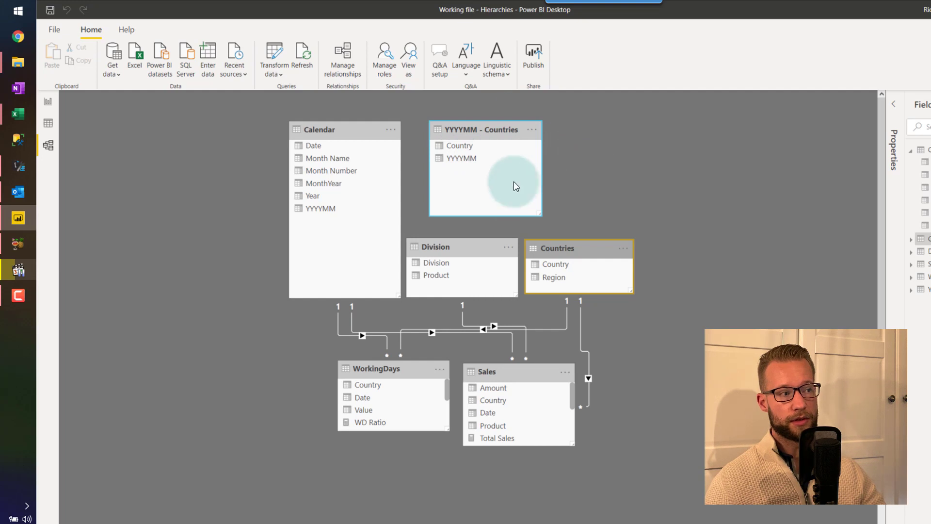
left_click(479, 128)
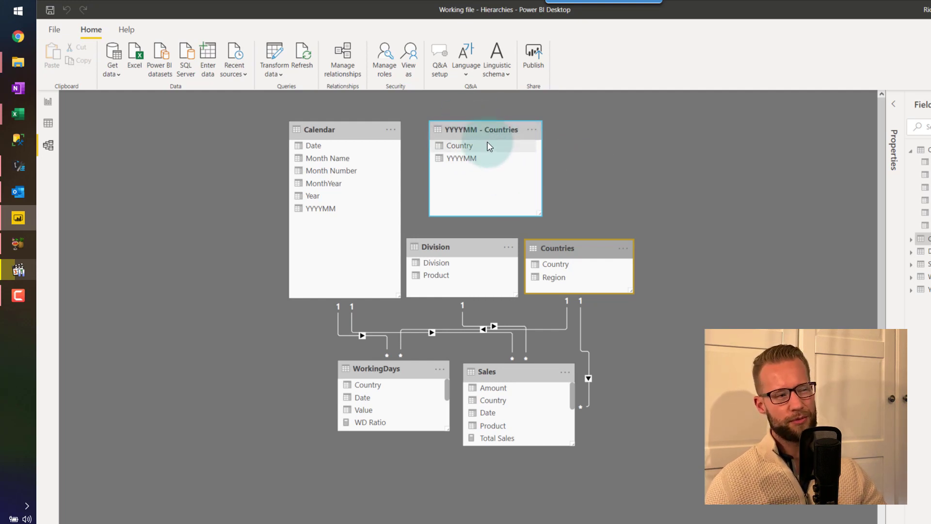
Try to create a relationship from Country in the YYYYMM - Countries table to Country in the Countries table
left_click_drag(460, 145, 564, 266)
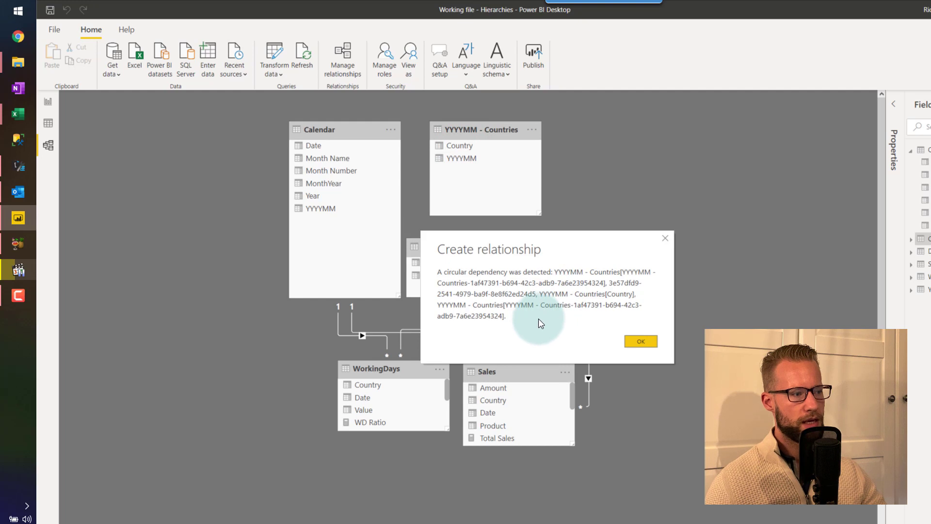
left_click(640, 341)
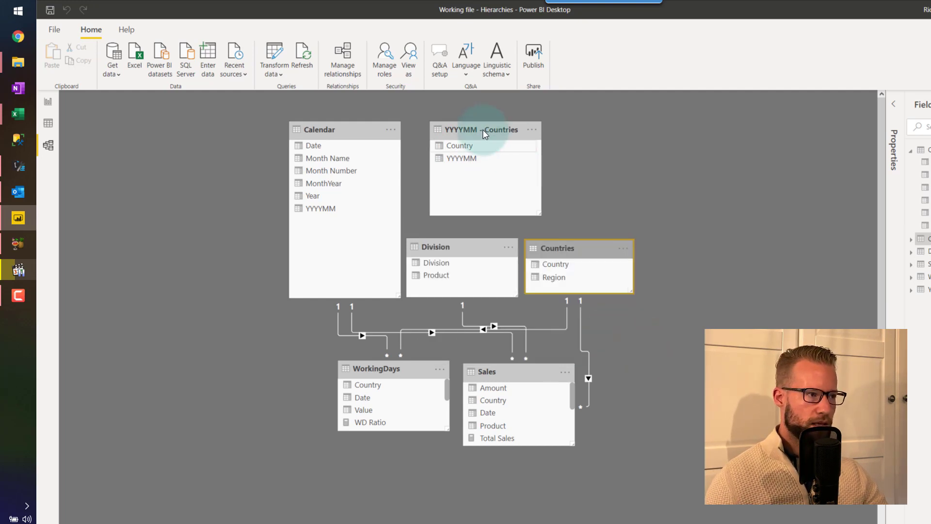
left_click_drag(482, 130, 473, 129)
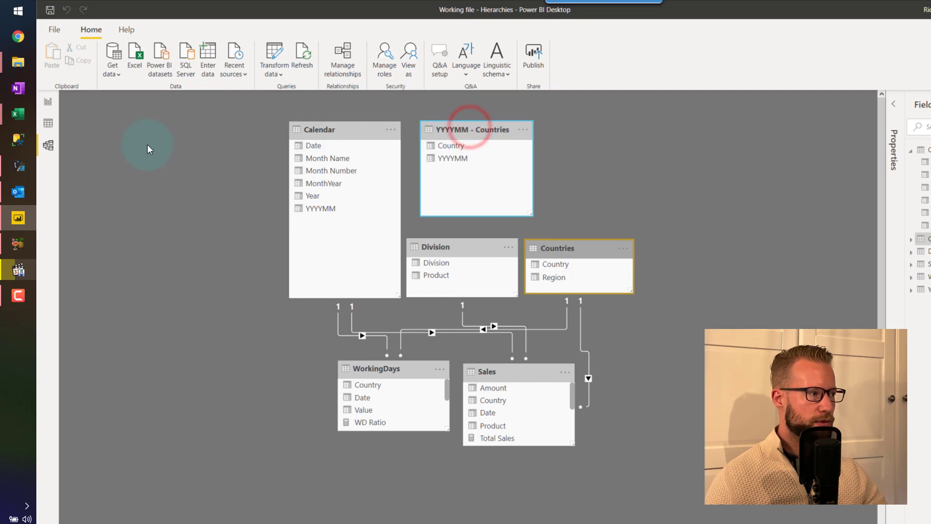
Replace the VALUES( 'Calendar'[YYYYMM] ) argument in the Total Sales PY Adj 2 measure with the 'YYYYMM - Countries' table and commit the formula
left_click(49, 104)
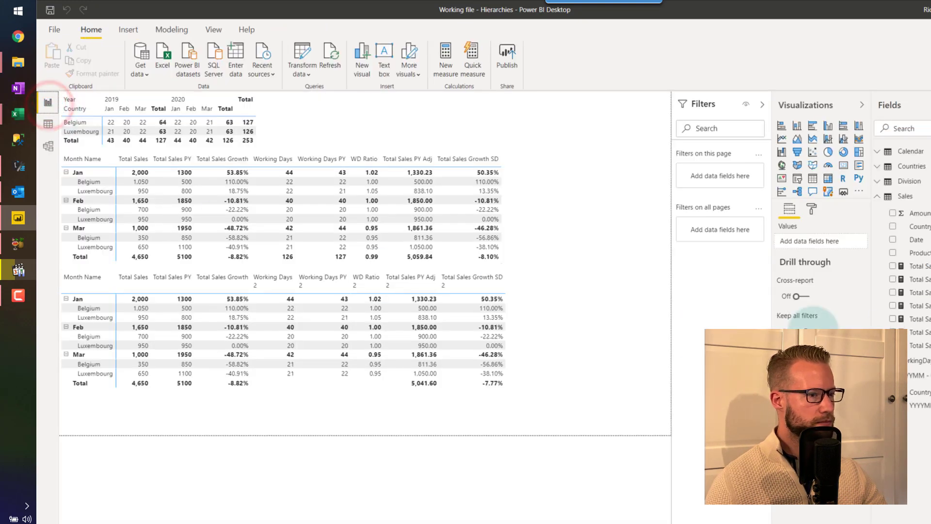
left_click(542, 305)
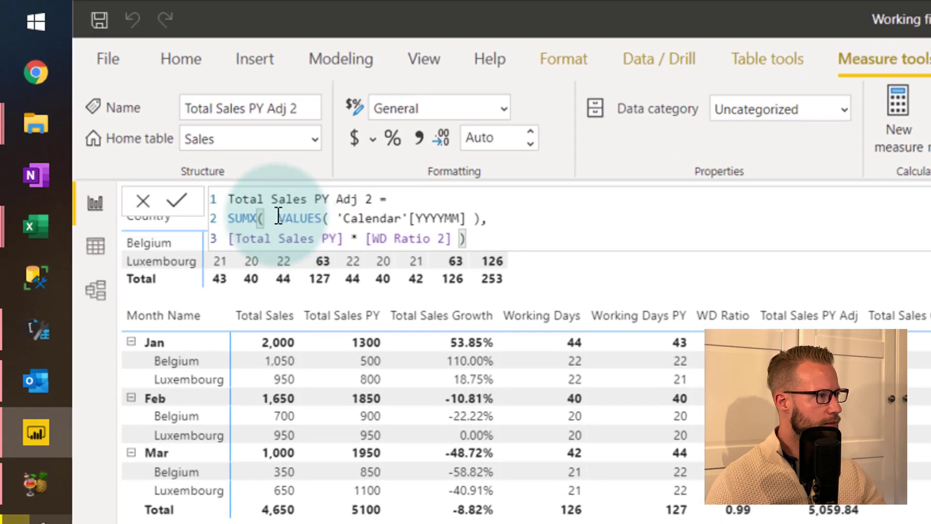
left_click_drag(278, 218, 482, 216)
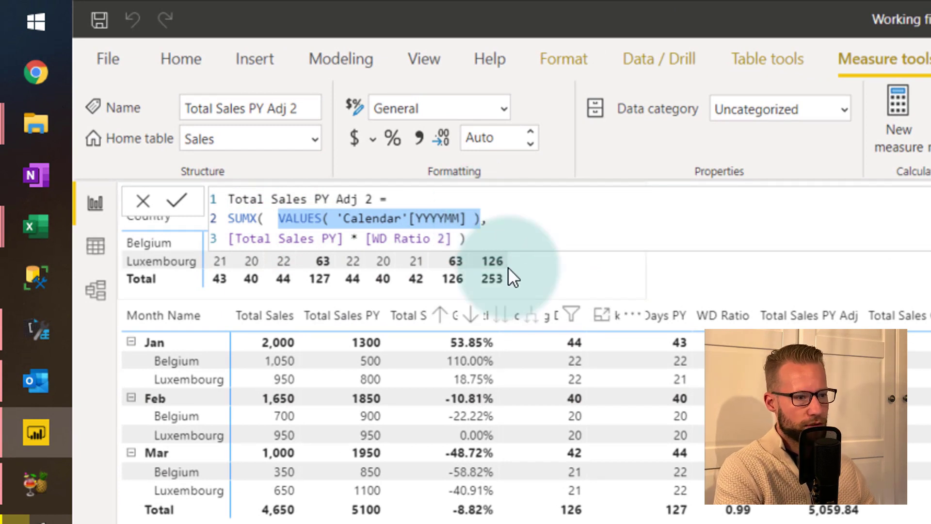
type("yyy,")
key("Tab")
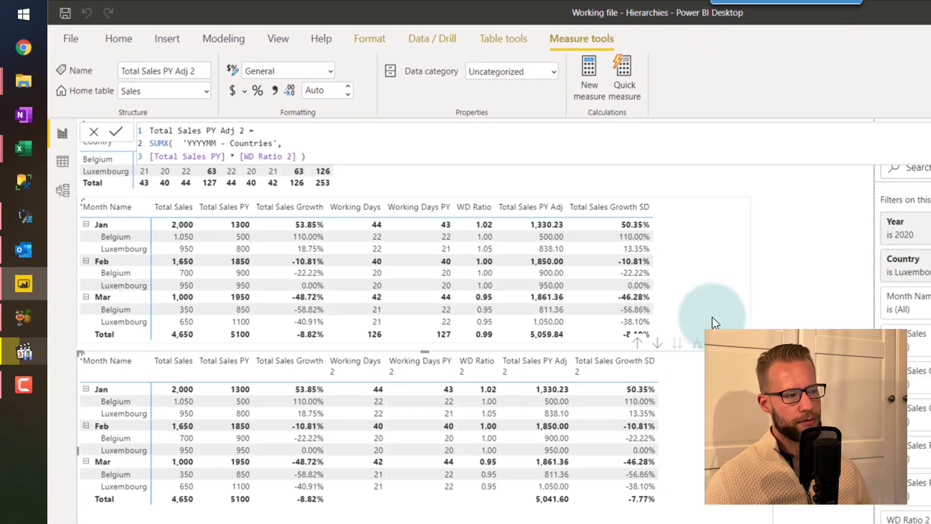
left_click(657, 388)
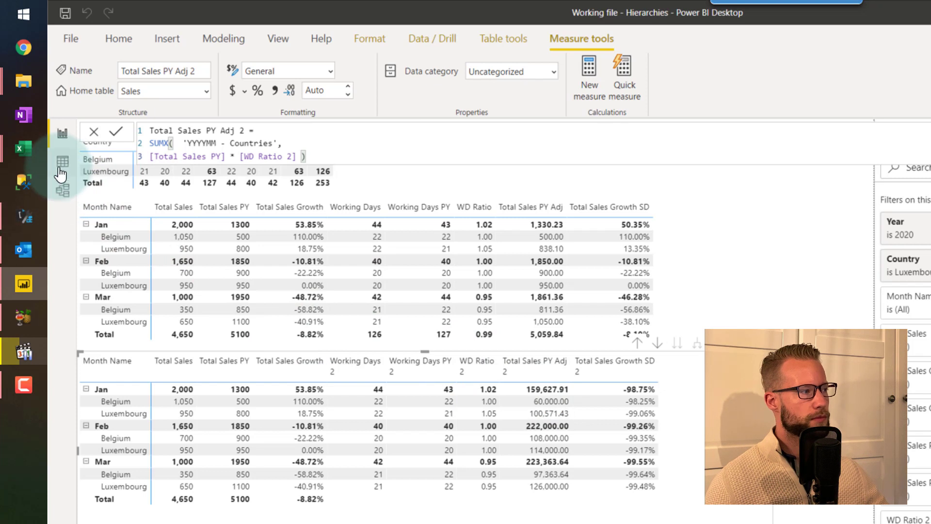
Copy the whole CROSSJOIN expression from the YYYYMM - Countries calculated table's formula
left_click(61, 161)
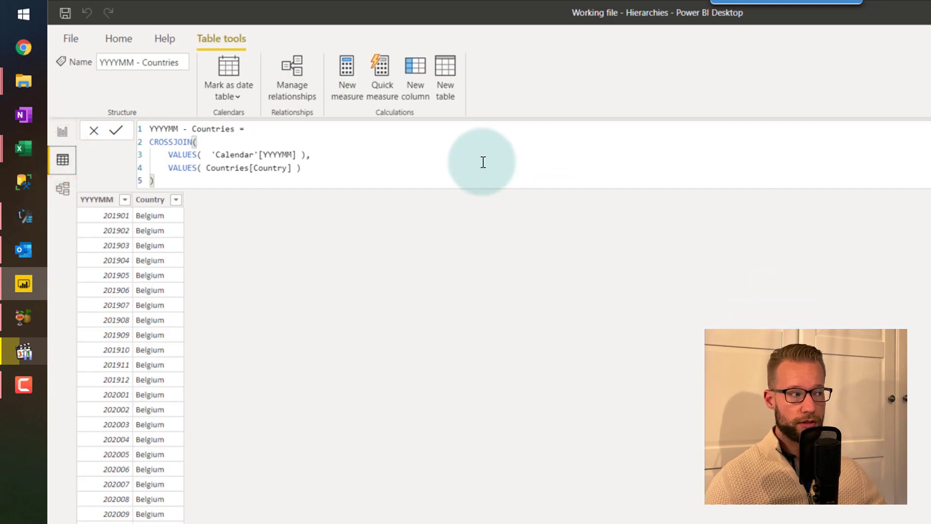
left_click_drag(171, 178, 150, 142)
key("ctrl+c")
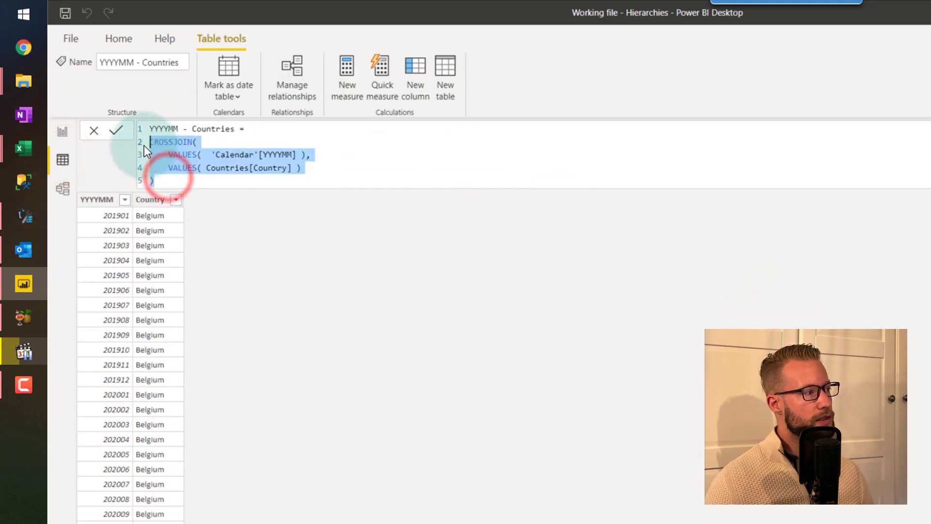
Replace 'YYYYMM - Countries' in Total Sales PY Adj 2 with the copied CROSSJOIN expression, tidy its indentation and commit the measure
left_click(62, 133)
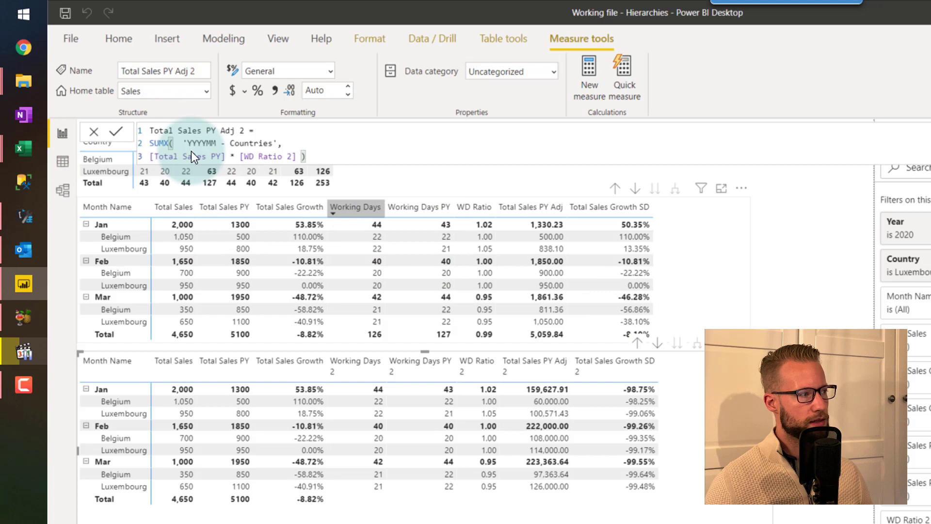
left_click_drag(183, 143, 278, 143)
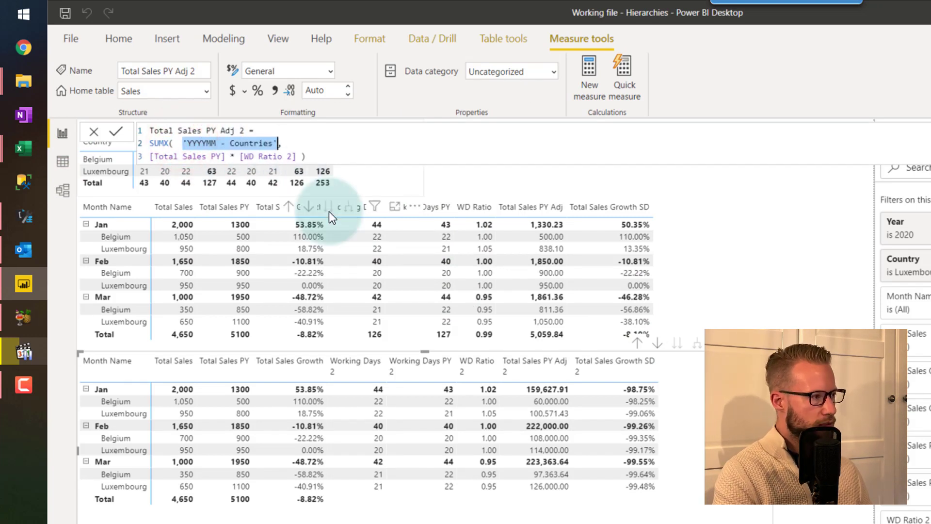
key("shift+Return")
key("ctrl+v")
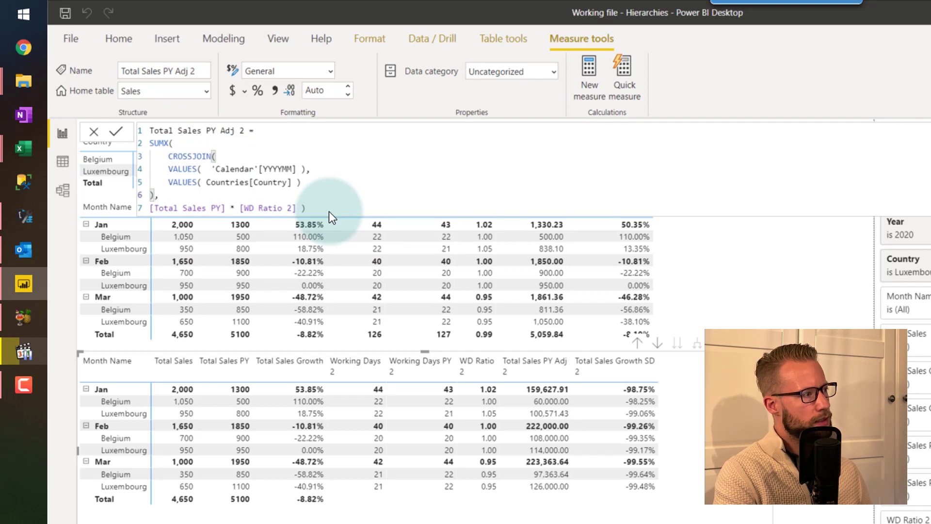
type(",")
key("Delete")
key("Delete")
key("Delete")
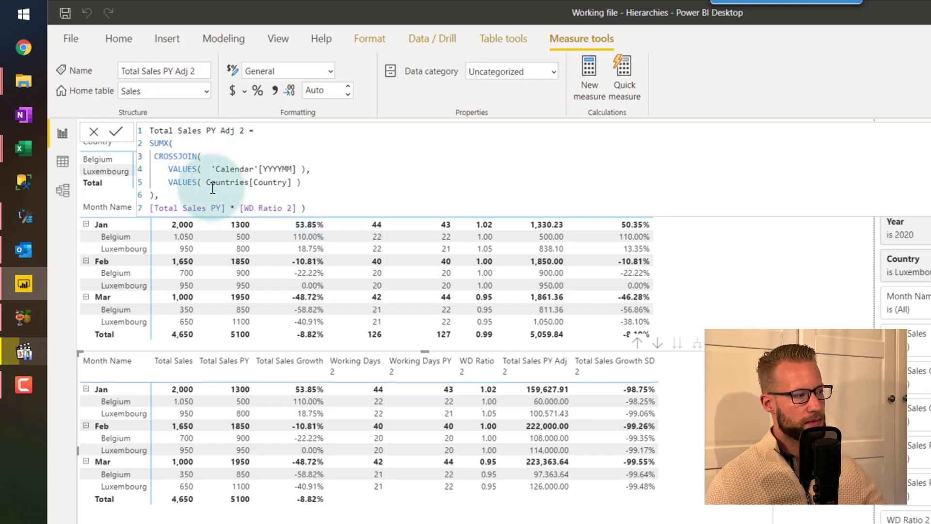
left_click(343, 202)
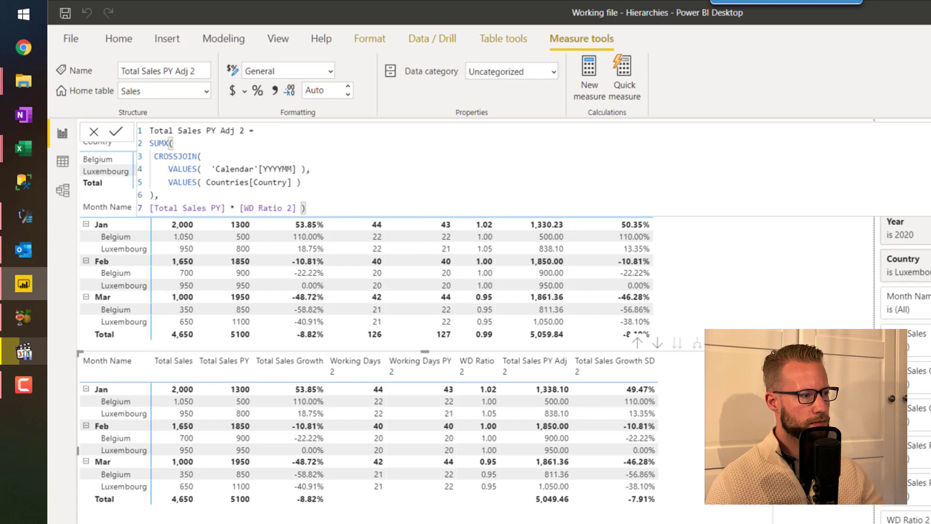
Close the measure formula and check the January country values of Total Sales PY Adj 2 in the second sales matrix
key("Escape")
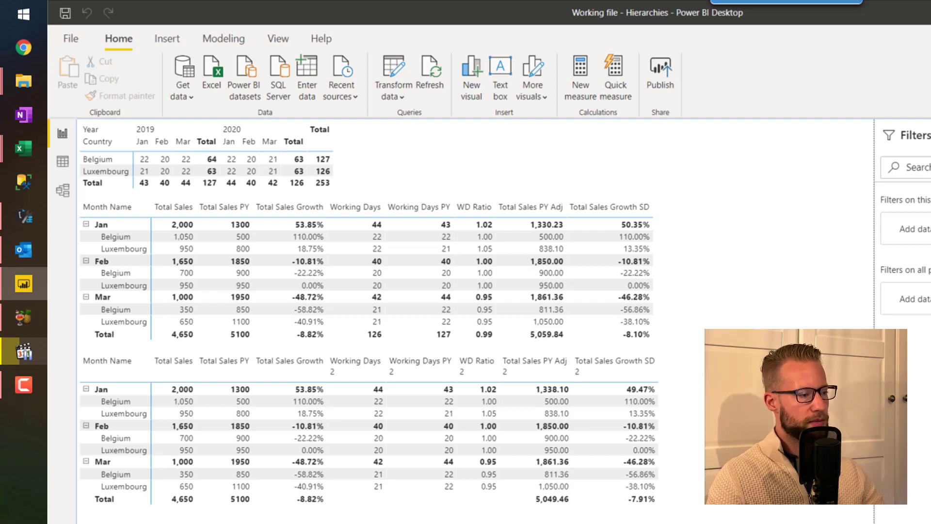
left_click(526, 405)
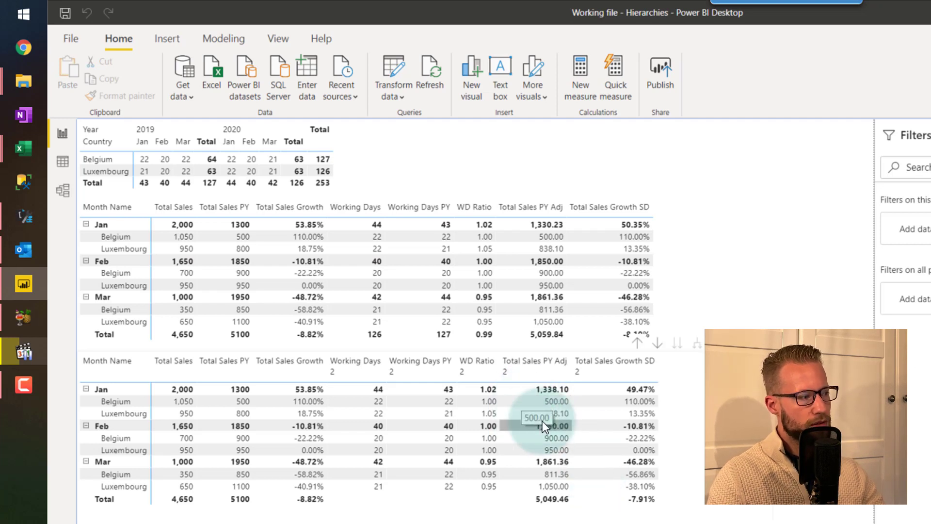
left_click(526, 404)
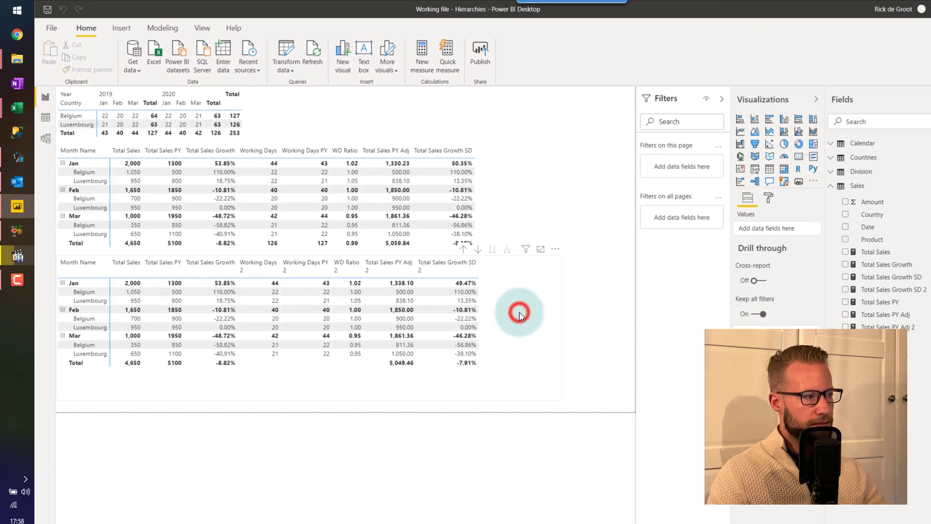
Add the Division field from the Division table to the second sales matrix's rows, above Month Name
left_click(519, 312)
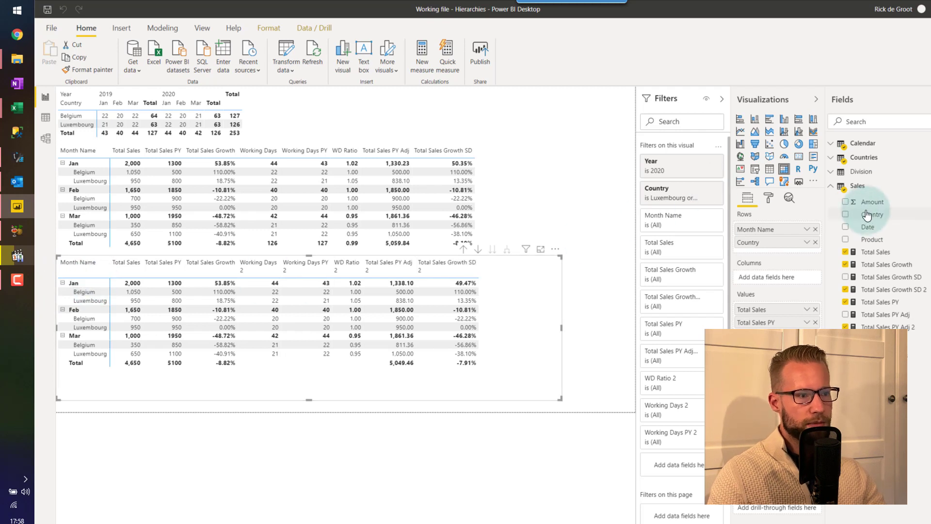
left_click(831, 171)
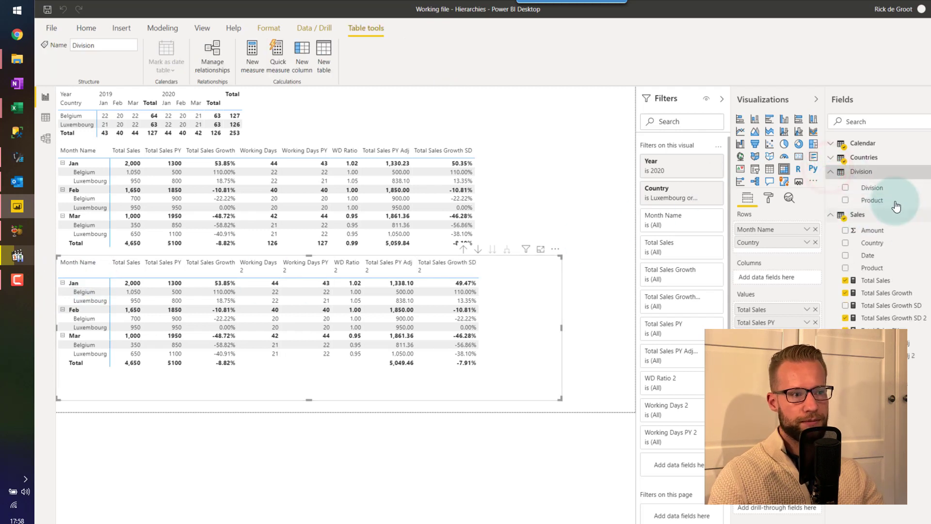
left_click_drag(872, 188, 808, 226)
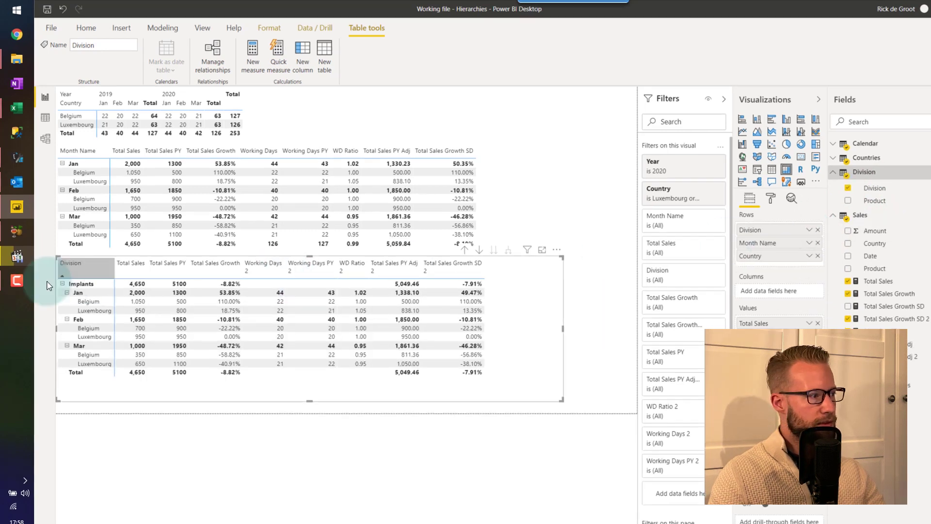